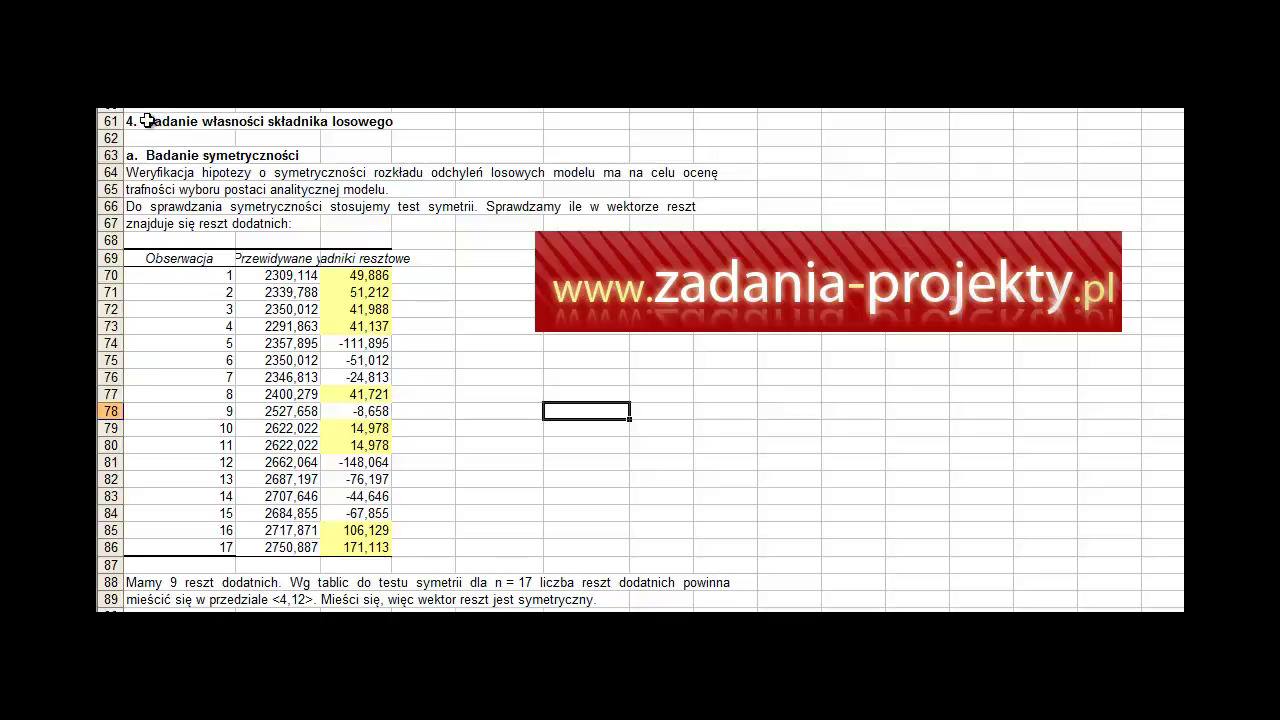
Examine the residual symmetry section, from its headings to the observation, predicted value and residual columns in rows 69–86
left_click(150, 122)
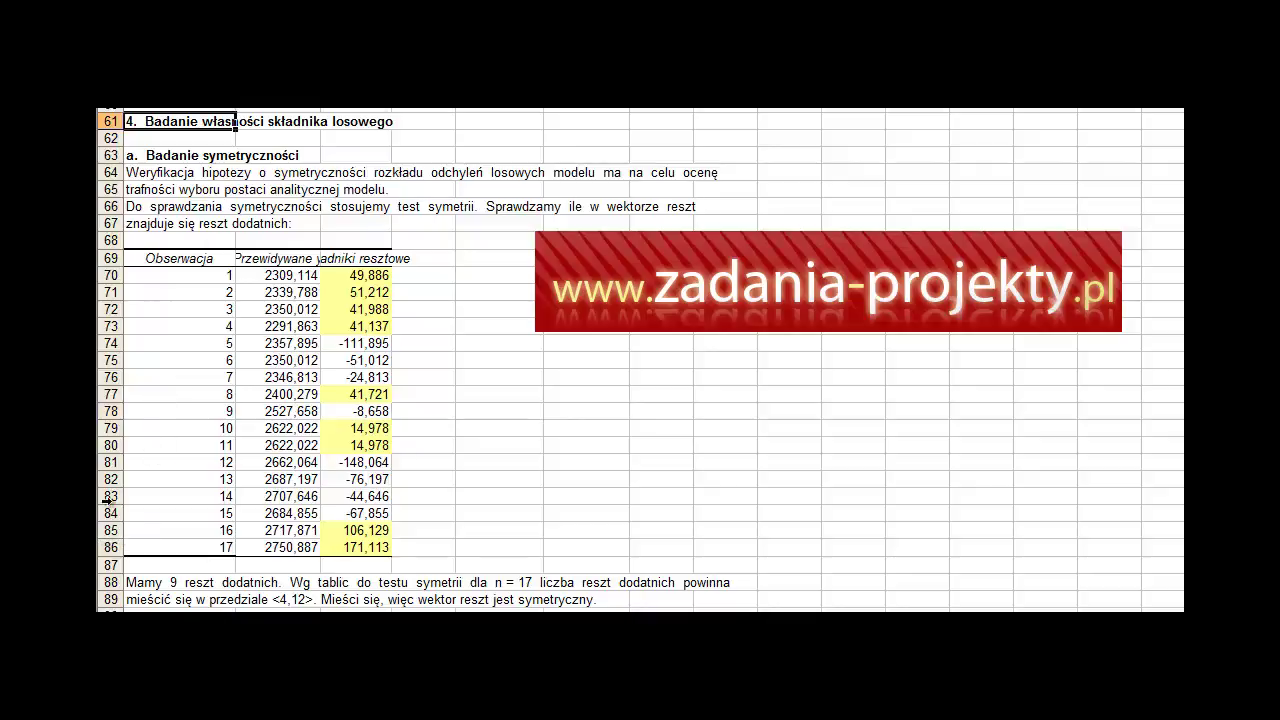
left_click(151, 151)
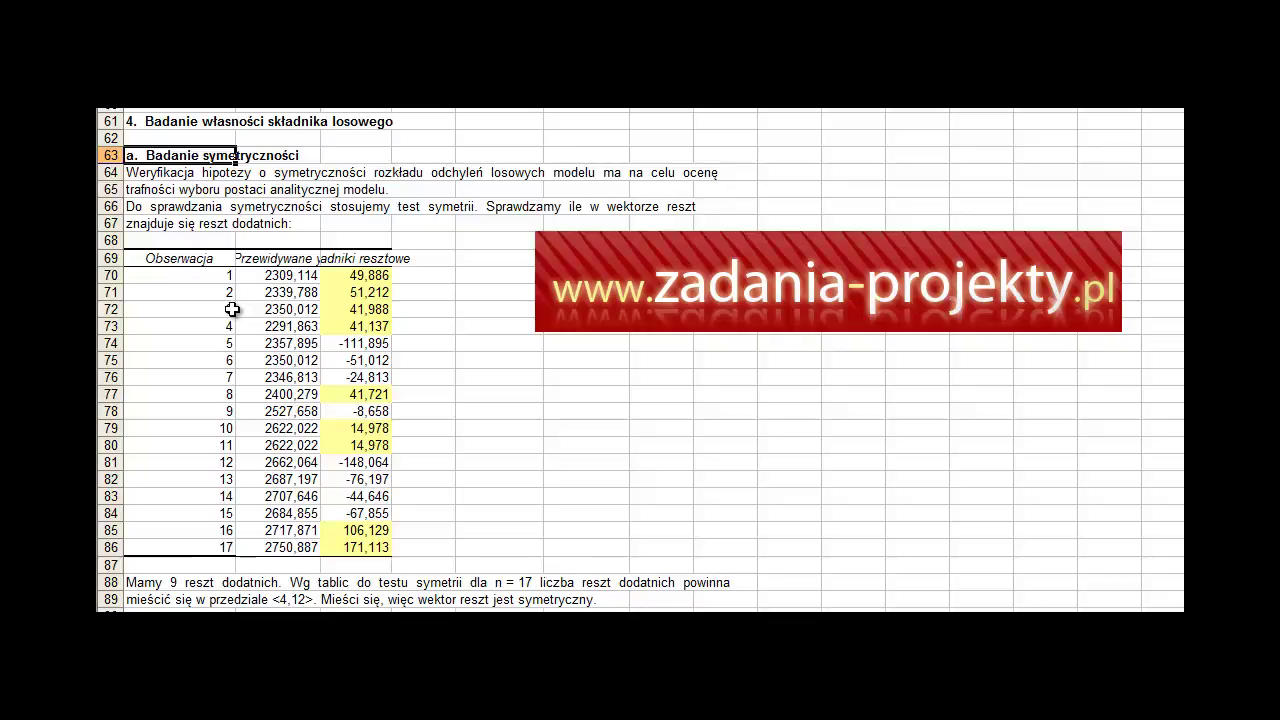
left_click_drag(187, 258, 145, 549)
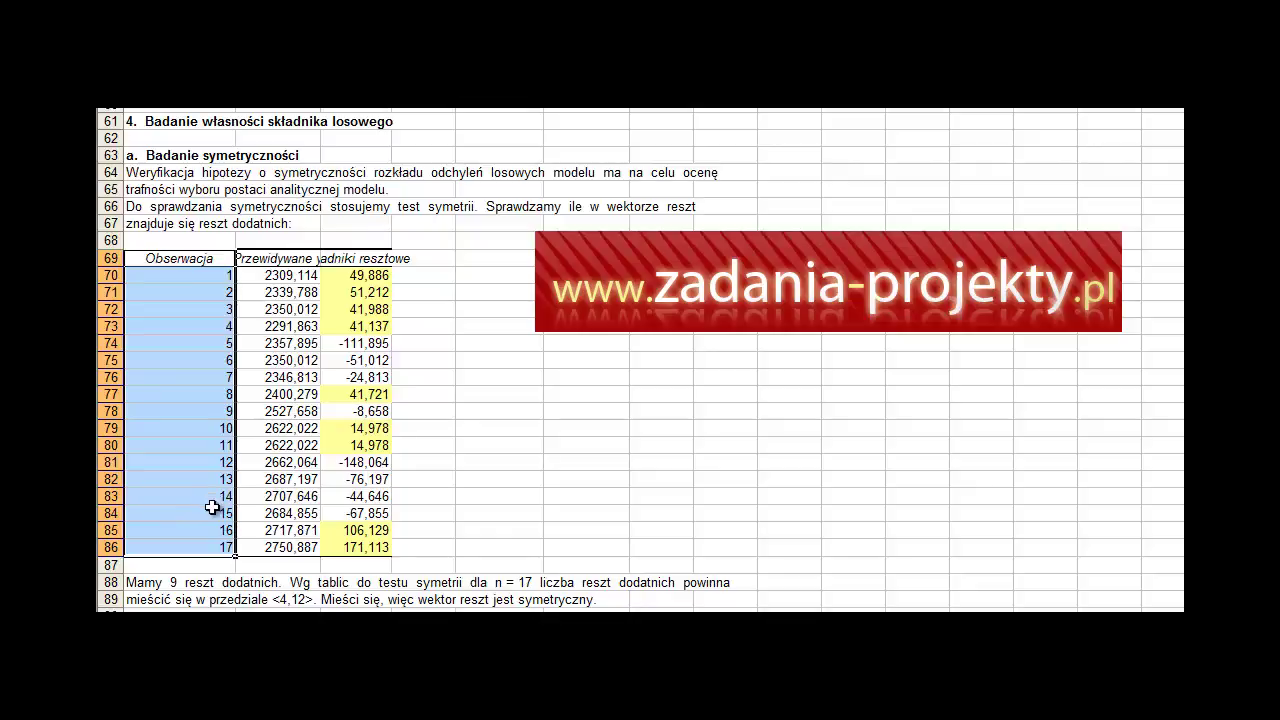
left_click_drag(207, 274, 201, 544)
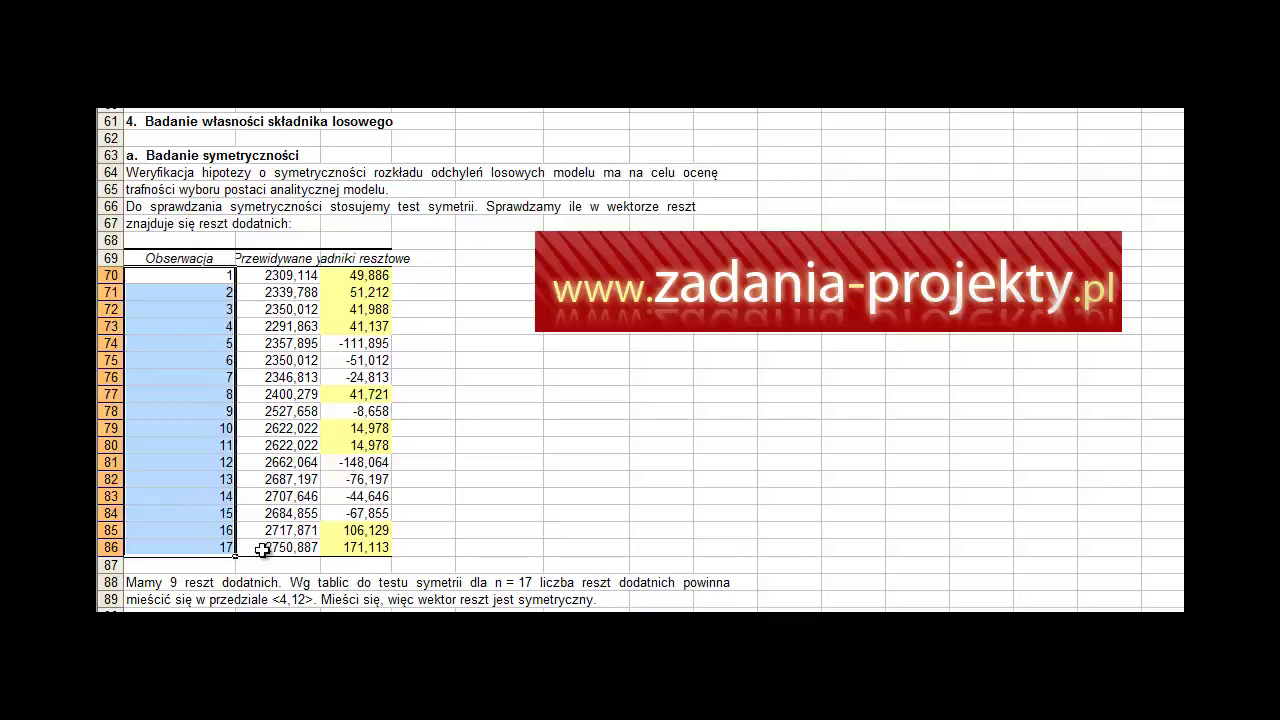
left_click_drag(262, 549, 278, 500)
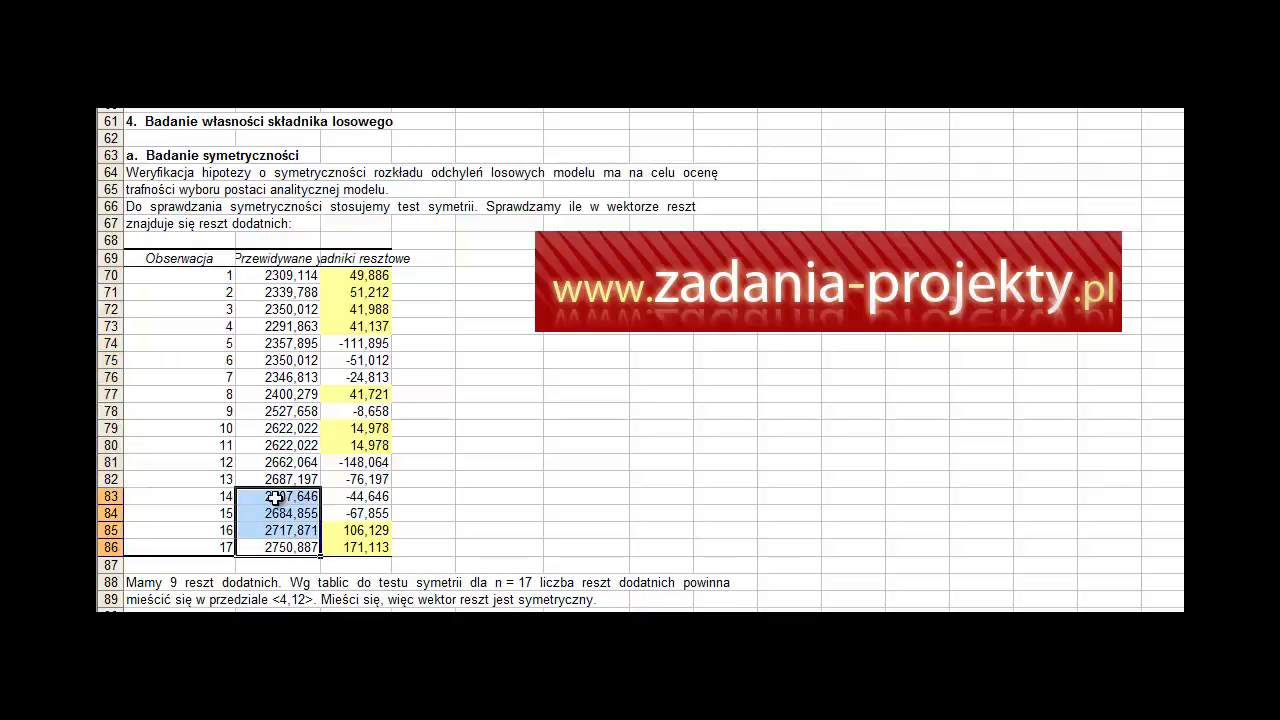
left_click(346, 548)
left_click_drag(346, 530, 354, 259)
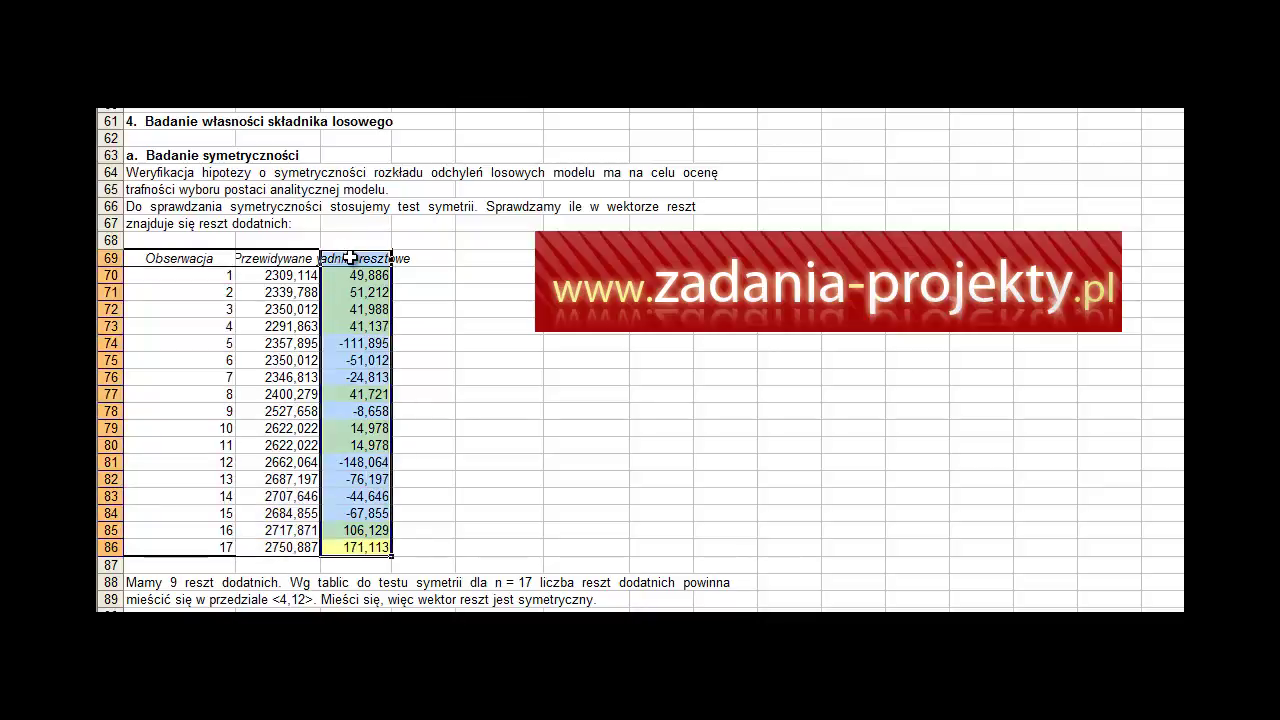
left_click(341, 361)
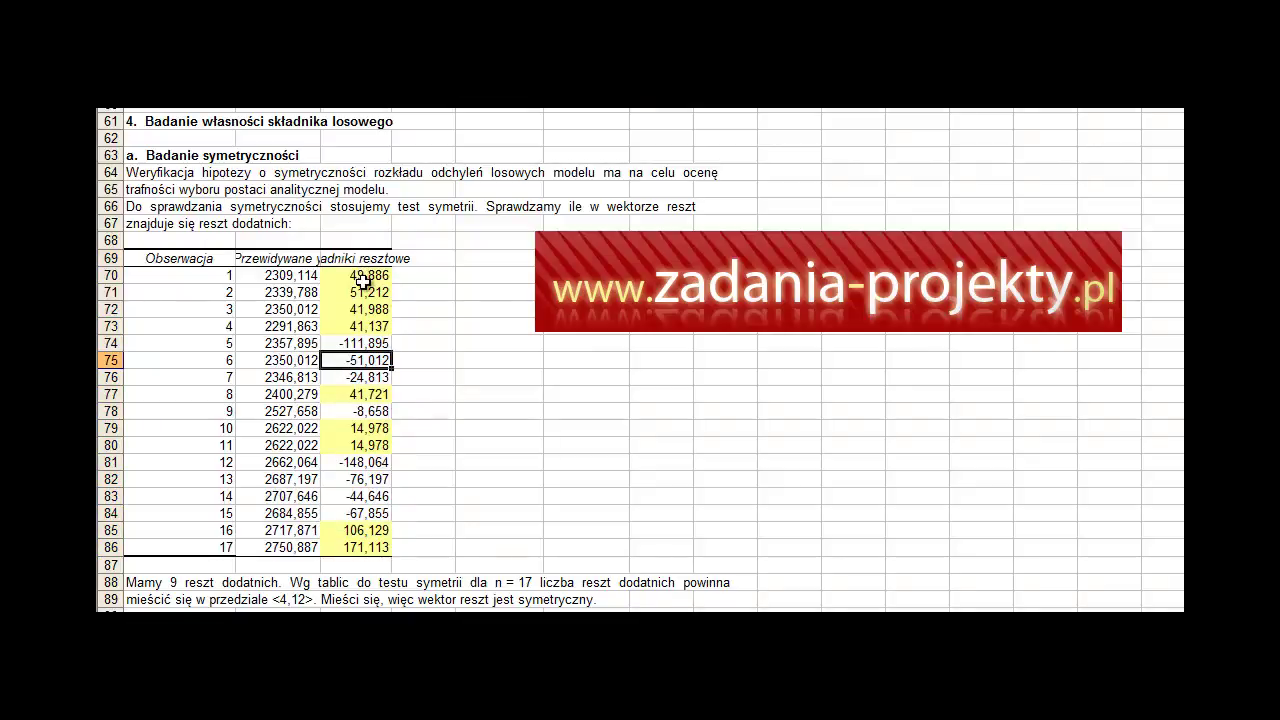
left_click(216, 545)
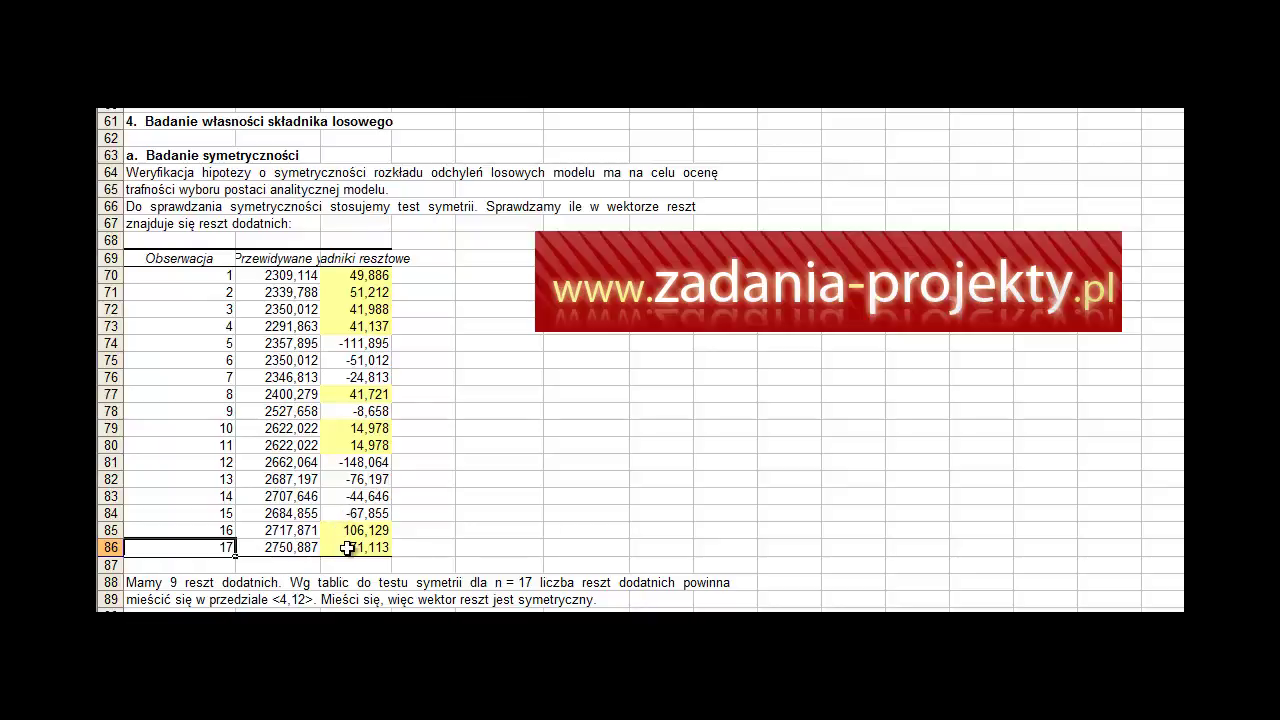
Count the positive residuals highlighted in yellow in rows 70–86 and read the symmetry test conclusion in rows 88–89
left_click_drag(376, 280, 382, 324)
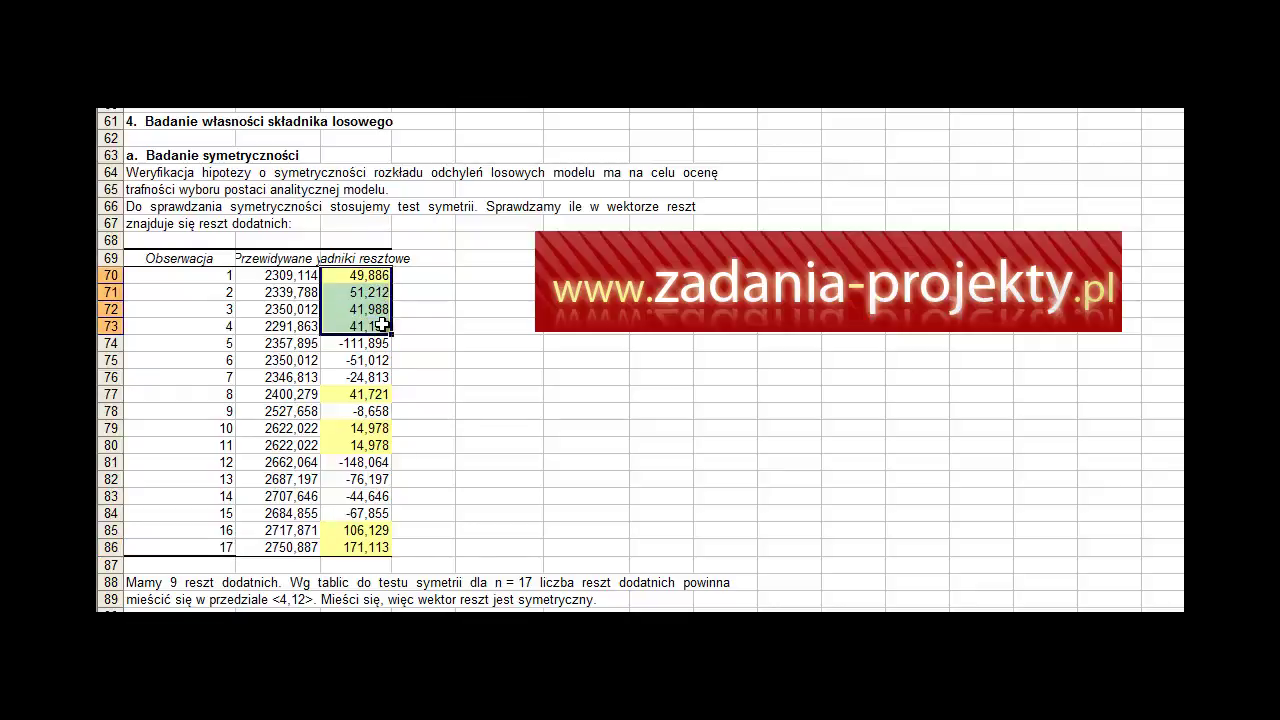
left_click(376, 397)
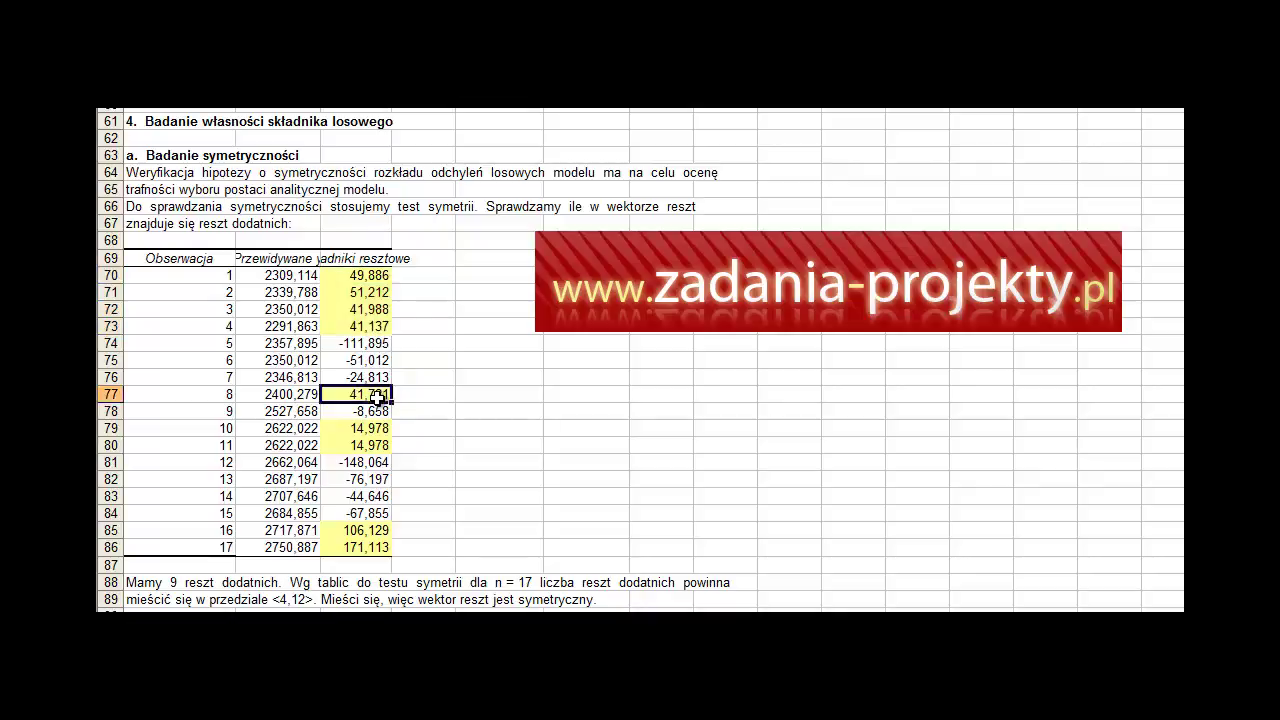
left_click_drag(362, 428, 365, 462)
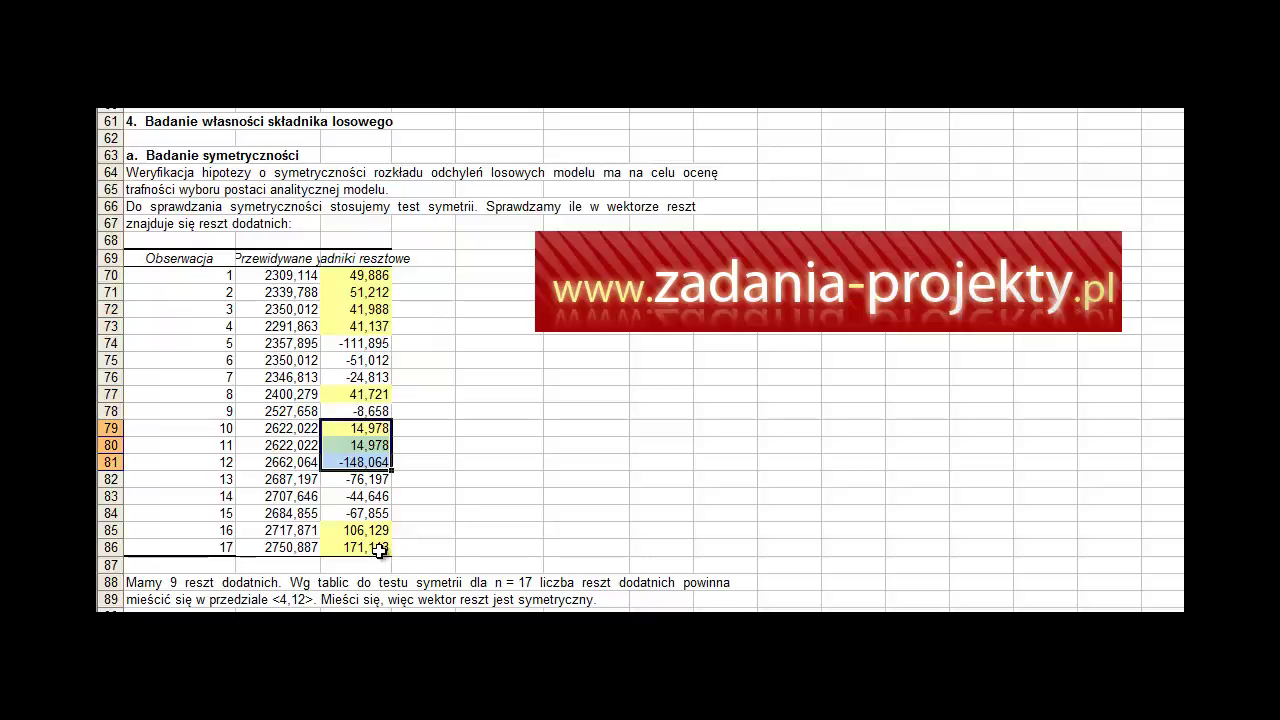
left_click_drag(379, 550, 380, 535)
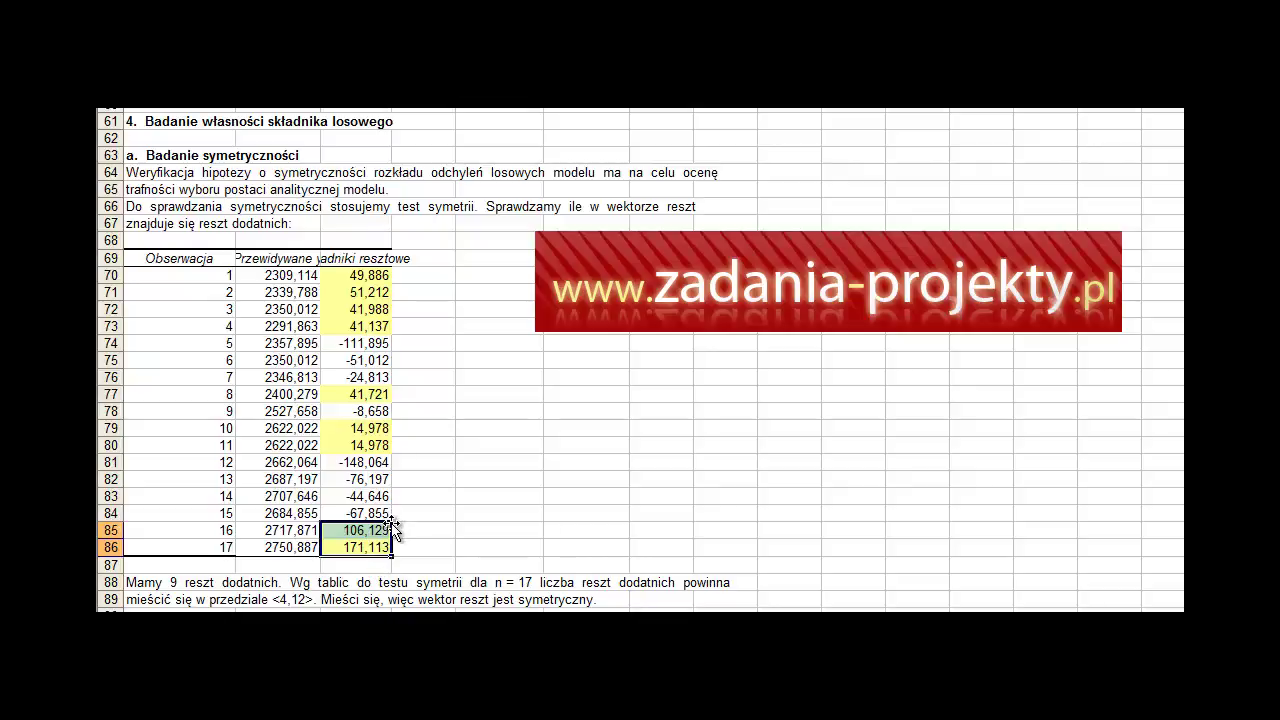
left_click_drag(369, 275, 350, 383)
left_click(345, 394)
left_click_drag(348, 427, 350, 445)
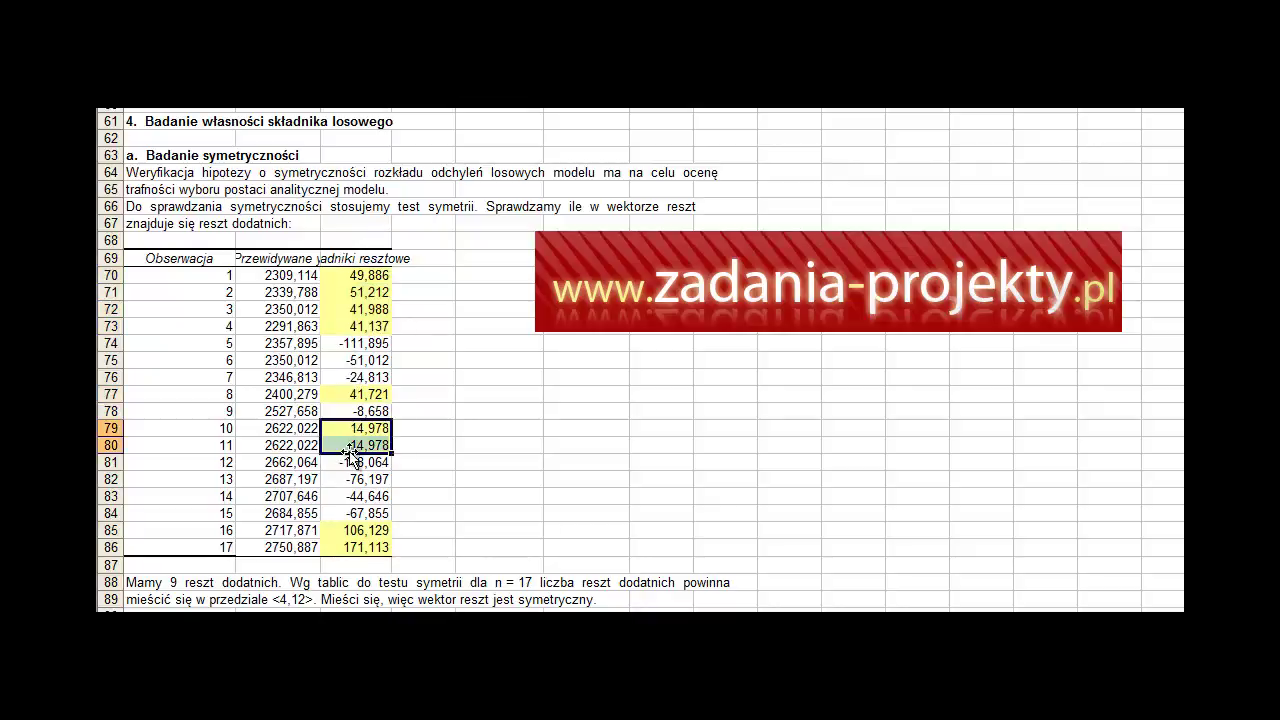
left_click_drag(362, 530, 367, 543)
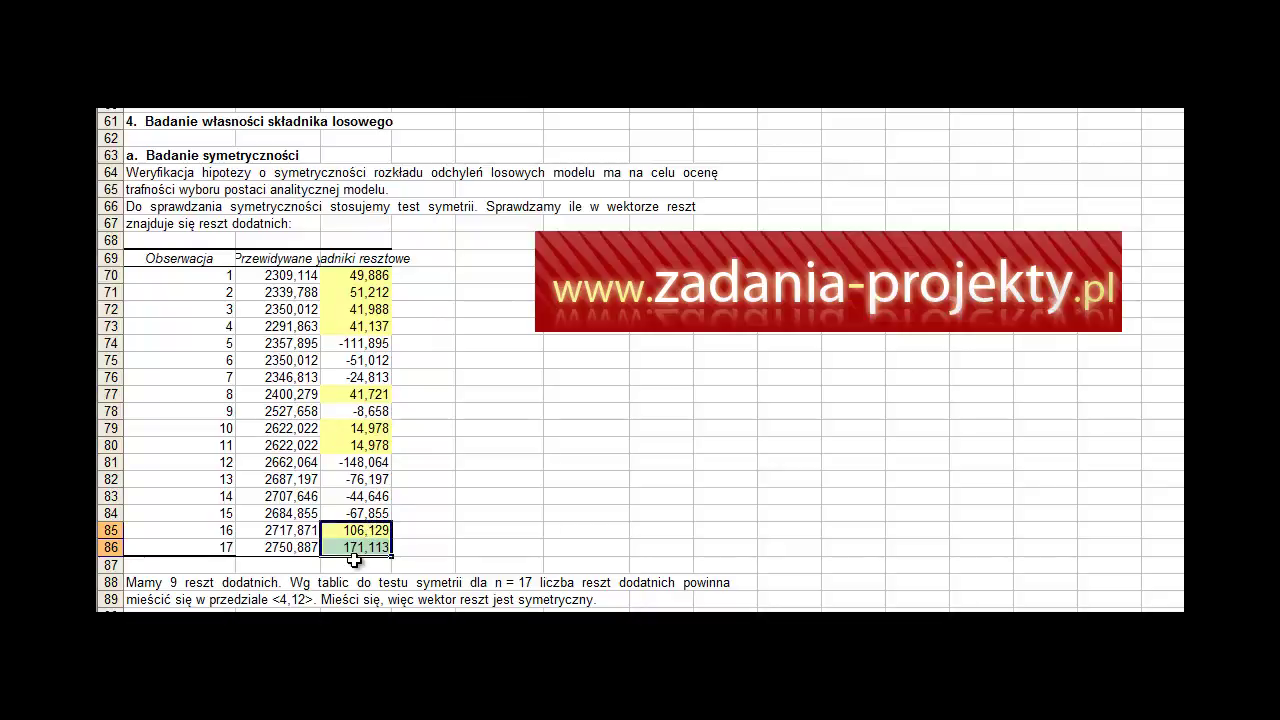
left_click(163, 588)
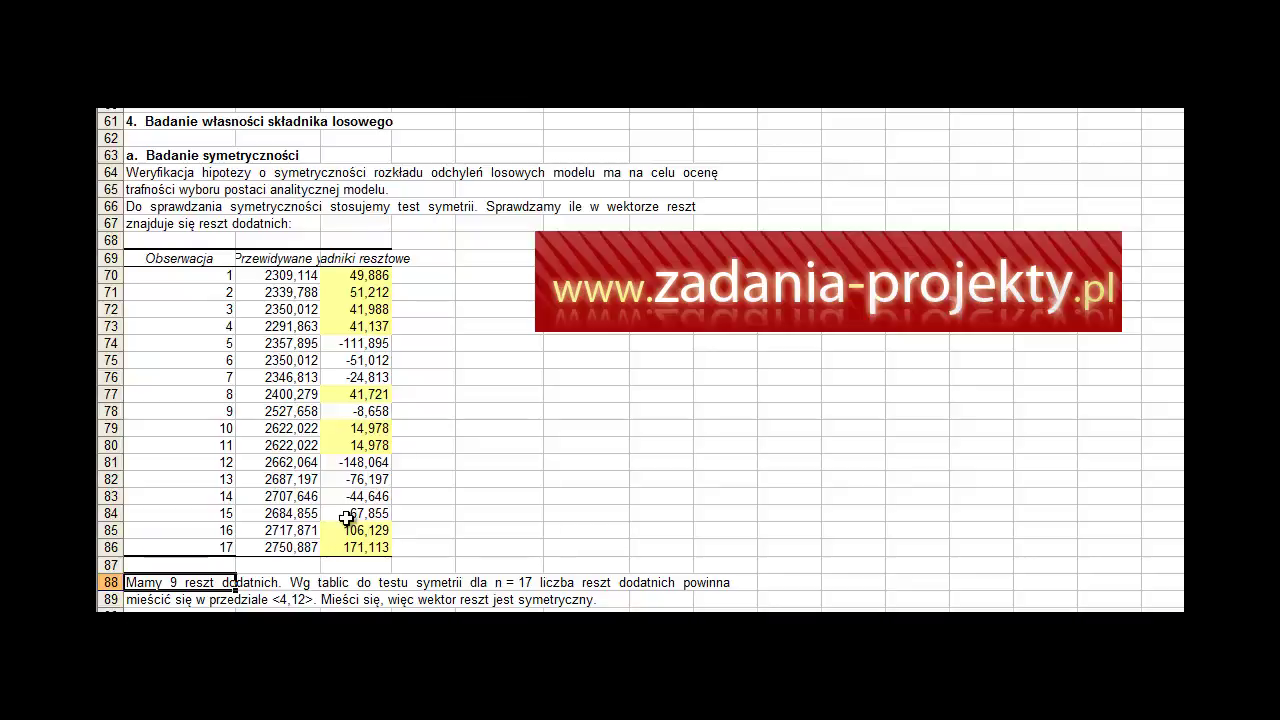
left_click(162, 604)
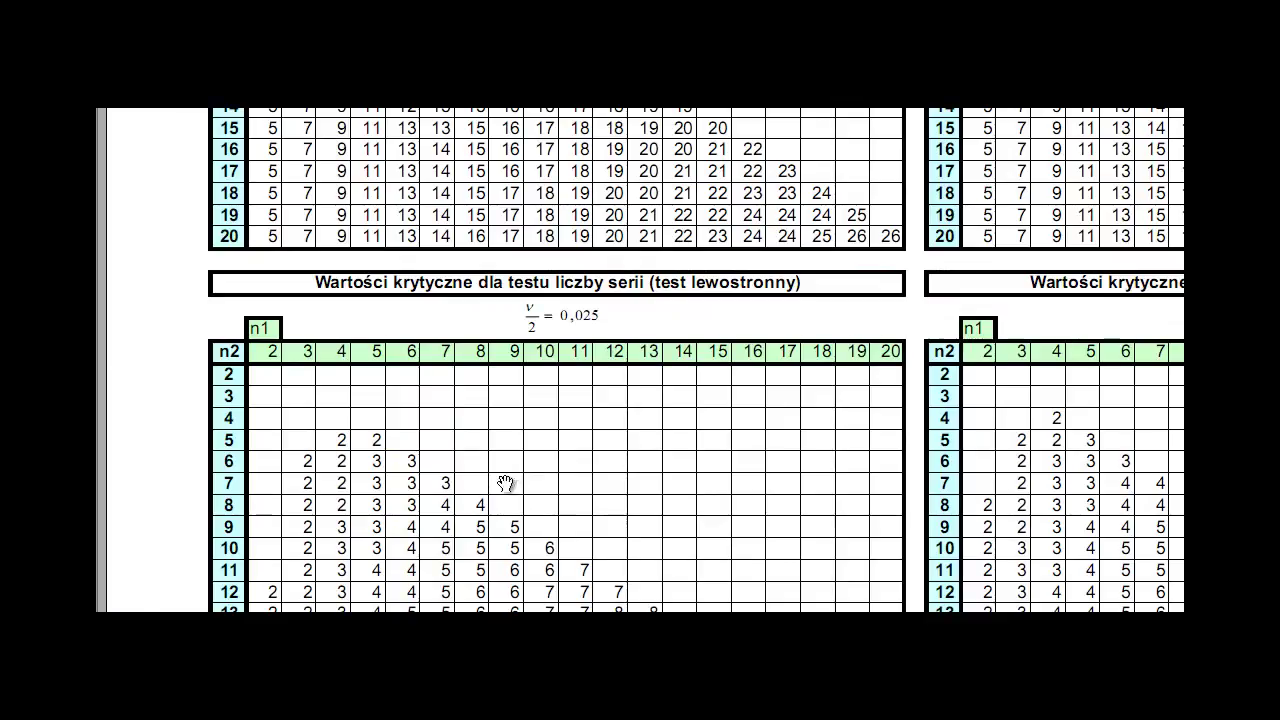
Switch to the critical values document and examine the right-sided runs test tables for 0,95 and 0,975
scroll(496, 487, "up", 5)
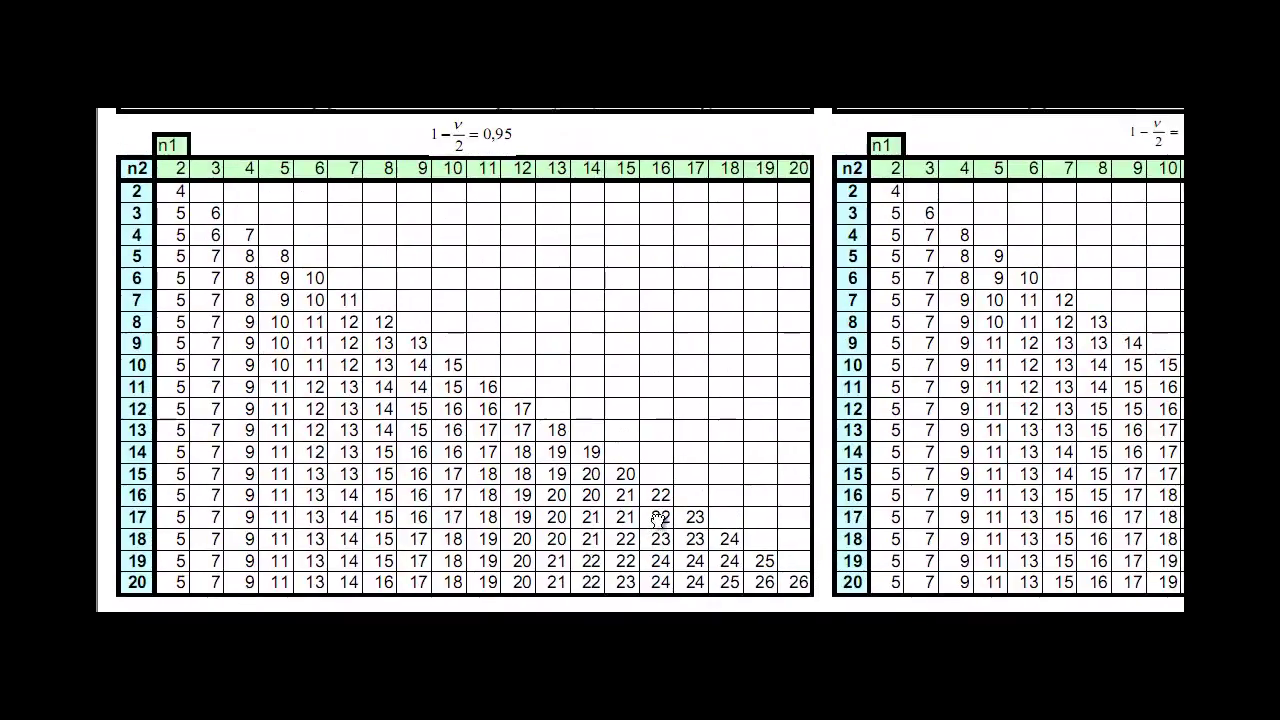
left_click_drag(660, 519, 294, 552)
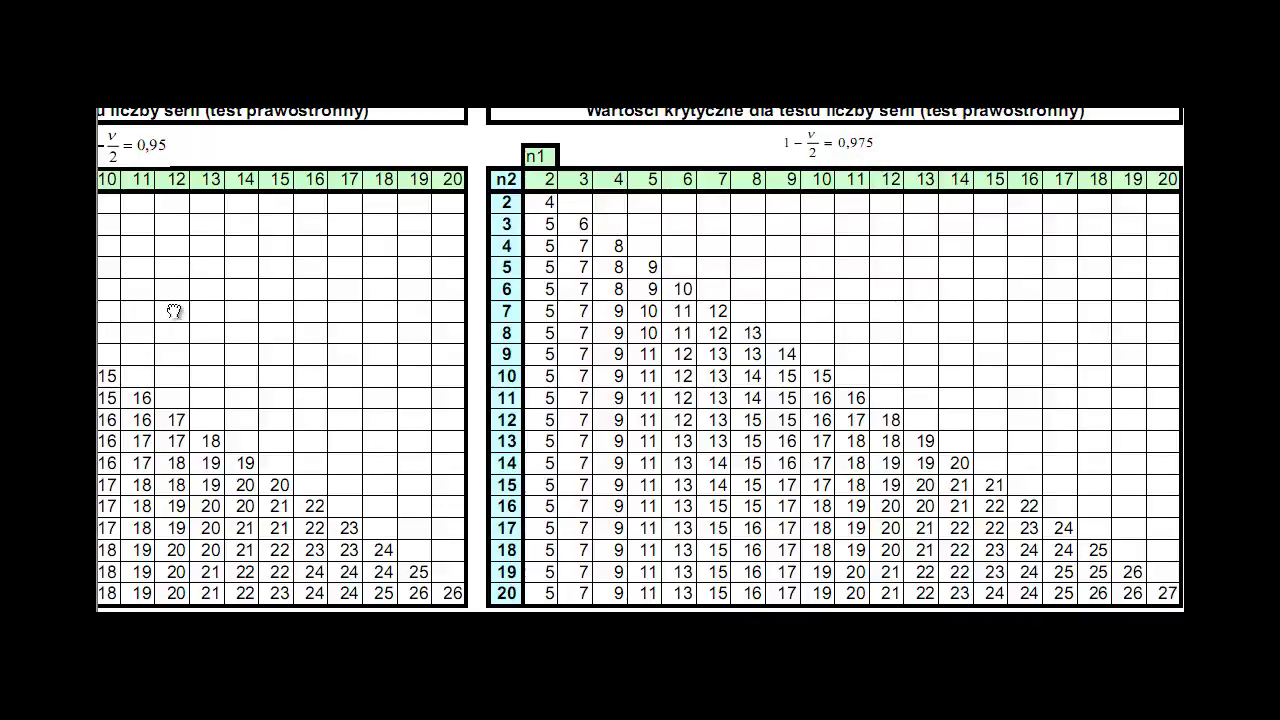
left_click_drag(174, 311, 543, 411)
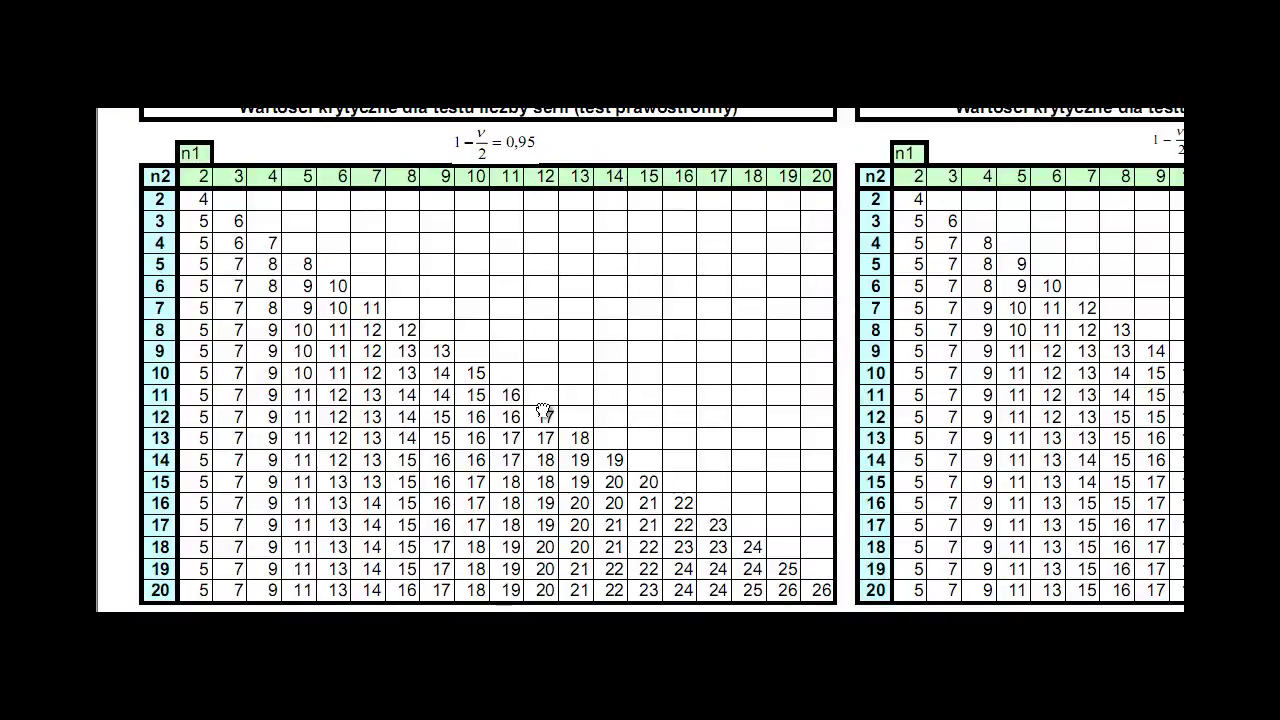
left_click_drag(543, 411, 546, 414)
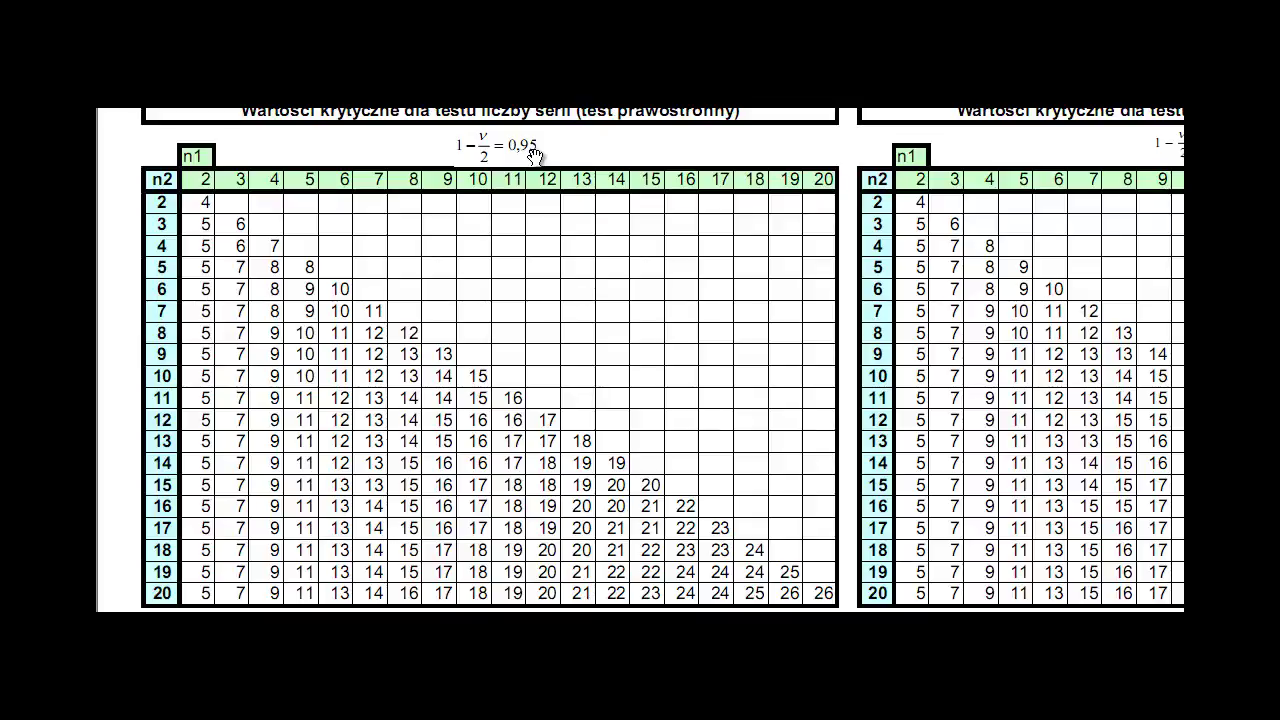
scroll(1072, 362, "right", 2)
left_click_drag(1072, 362, 795, 366)
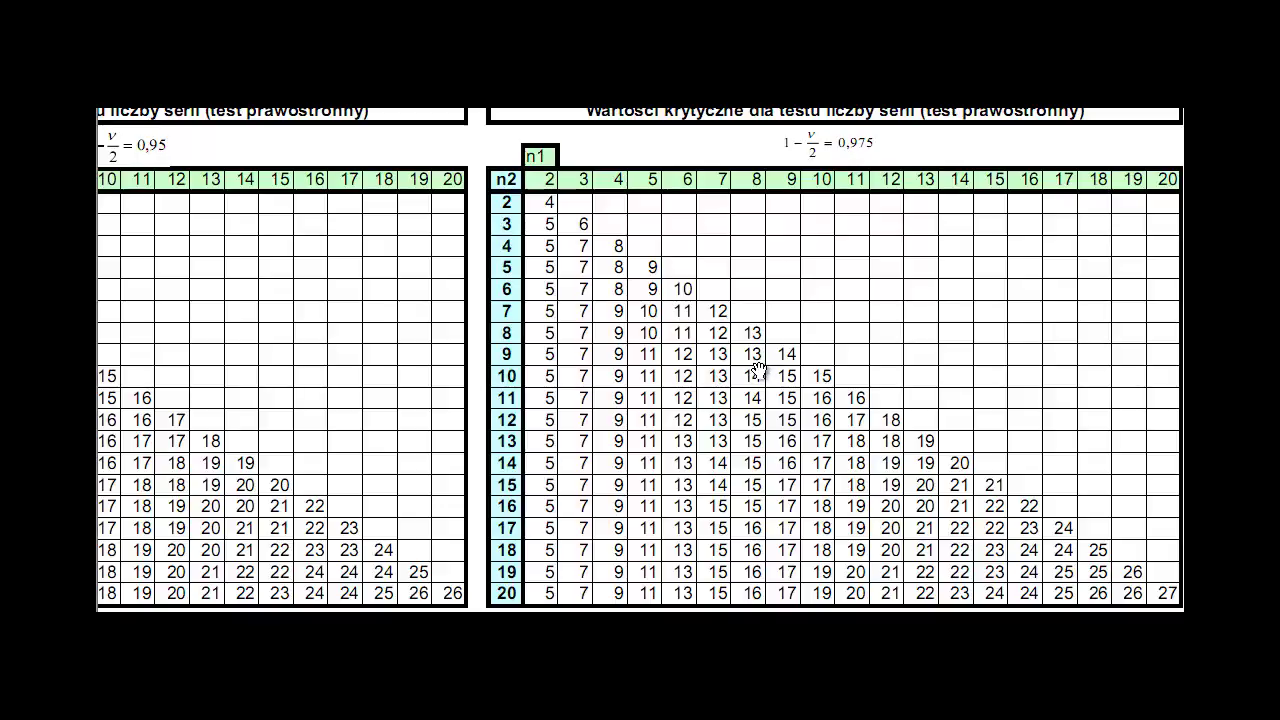
left_click_drag(757, 370, 887, 305)
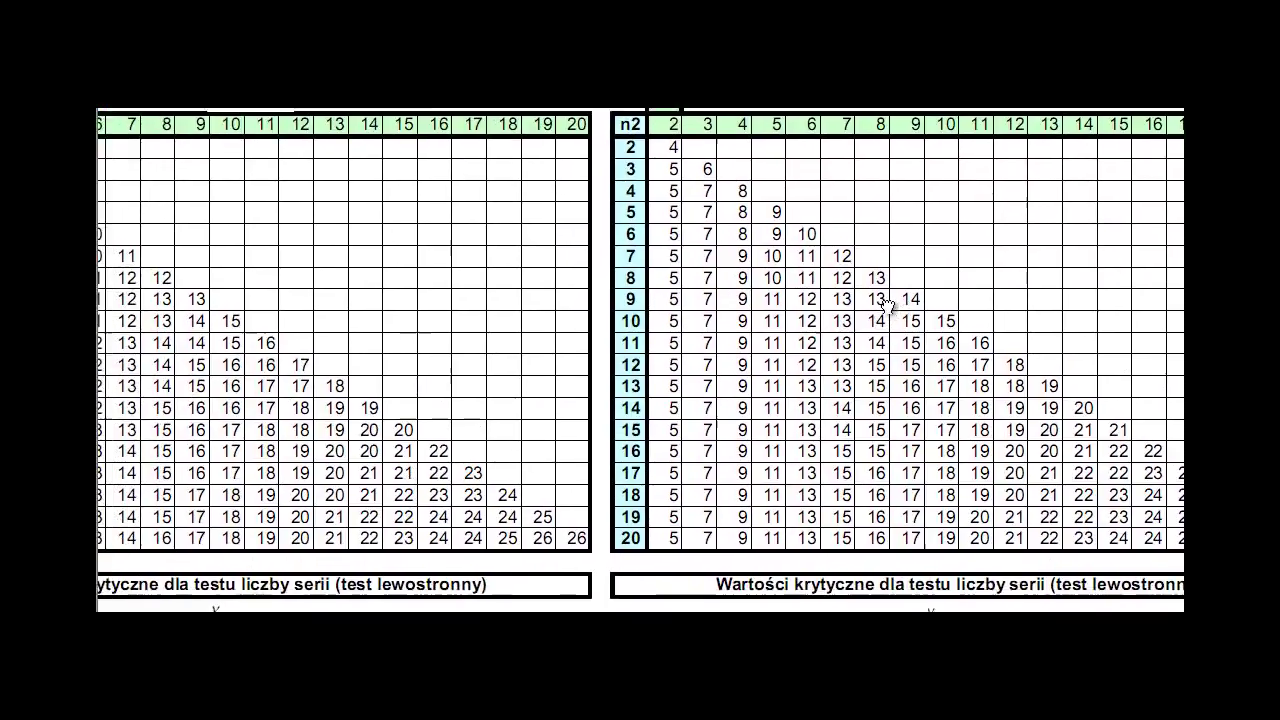
scroll(887, 305, "up", 1)
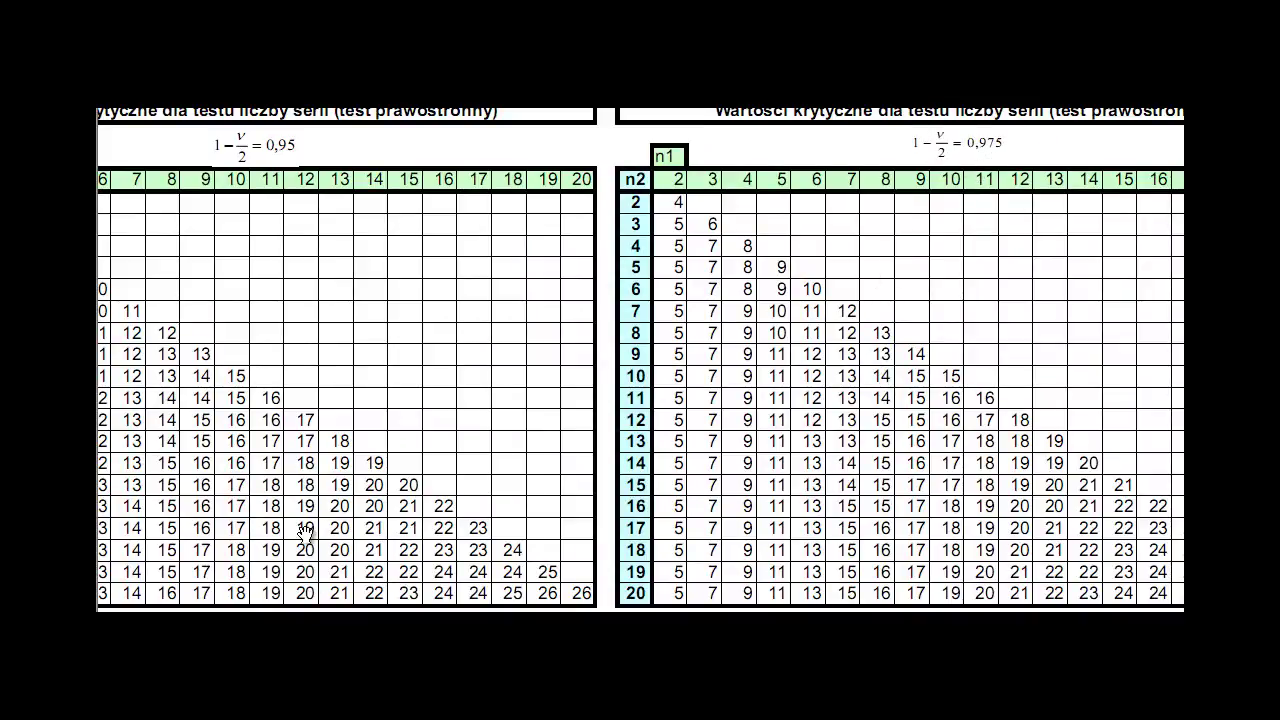
Examine the left-sided runs test tables for 0,025 and 0,05 and compare them with the right-sided 0,975 table
left_click_drag(306, 528, 465, 319)
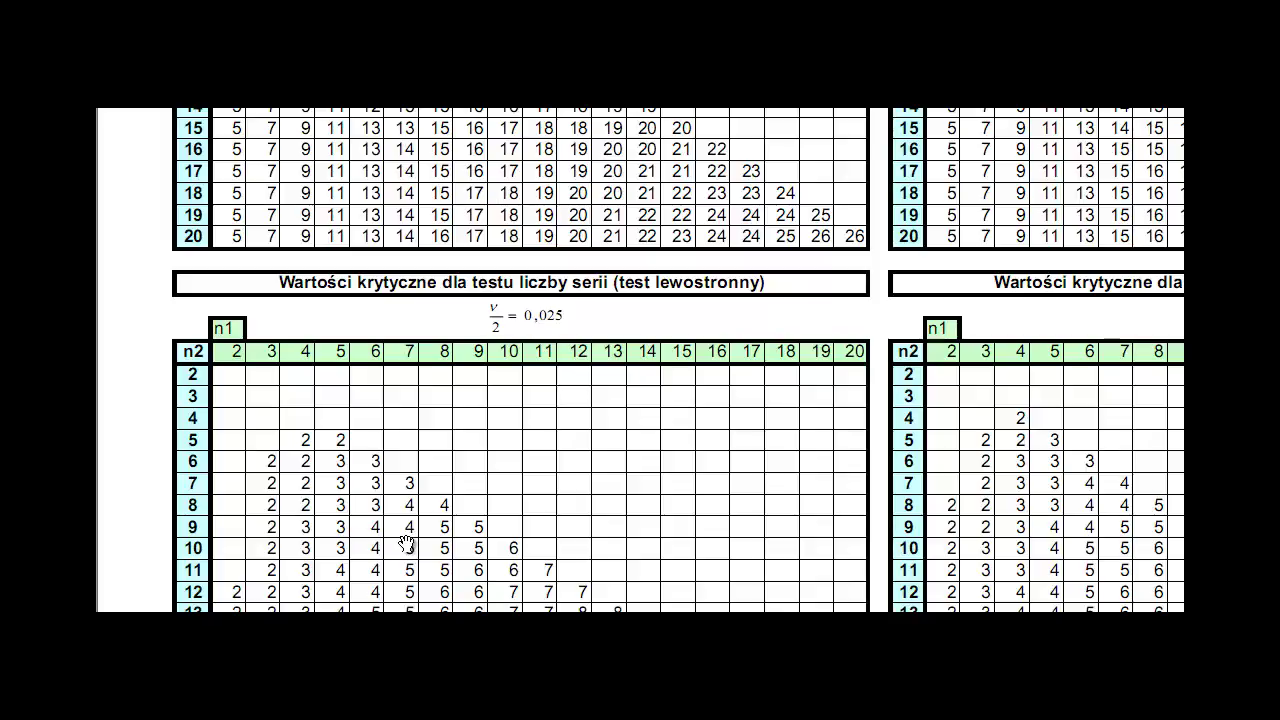
left_click_drag(407, 543, 225, 587)
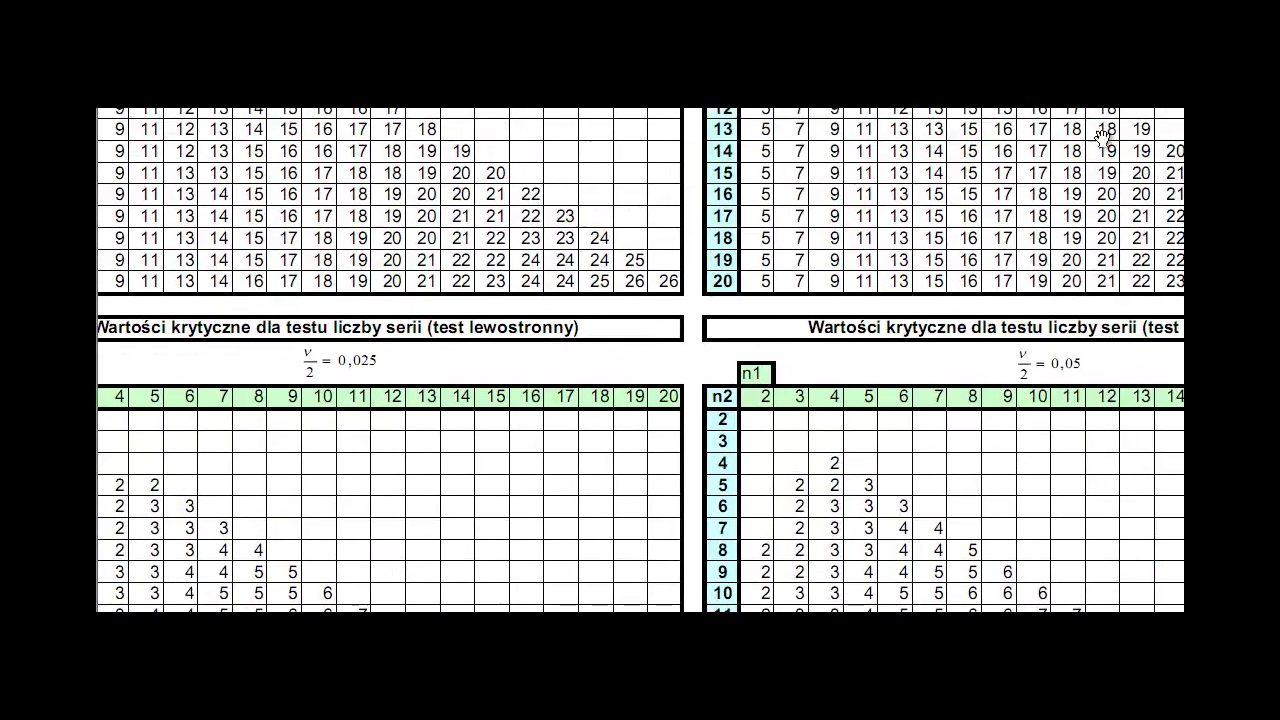
left_click_drag(1105, 136, 821, 525)
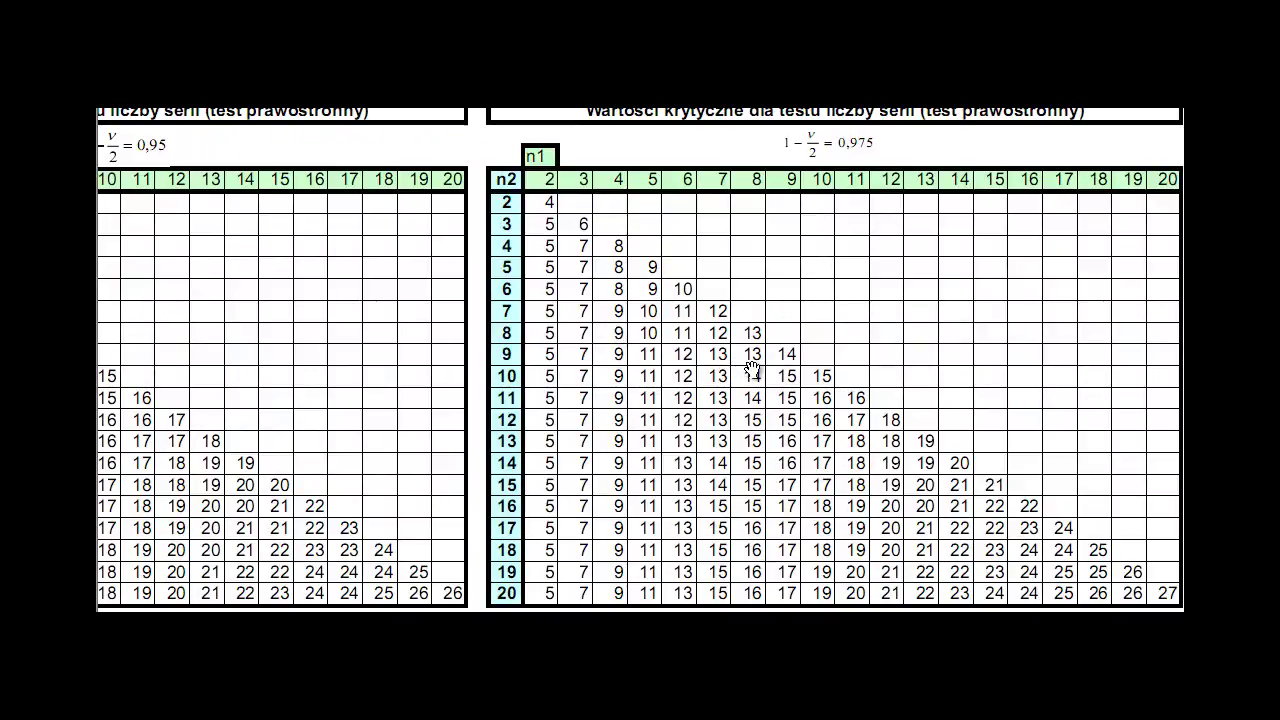
left_click_drag(425, 470, 574, 323)
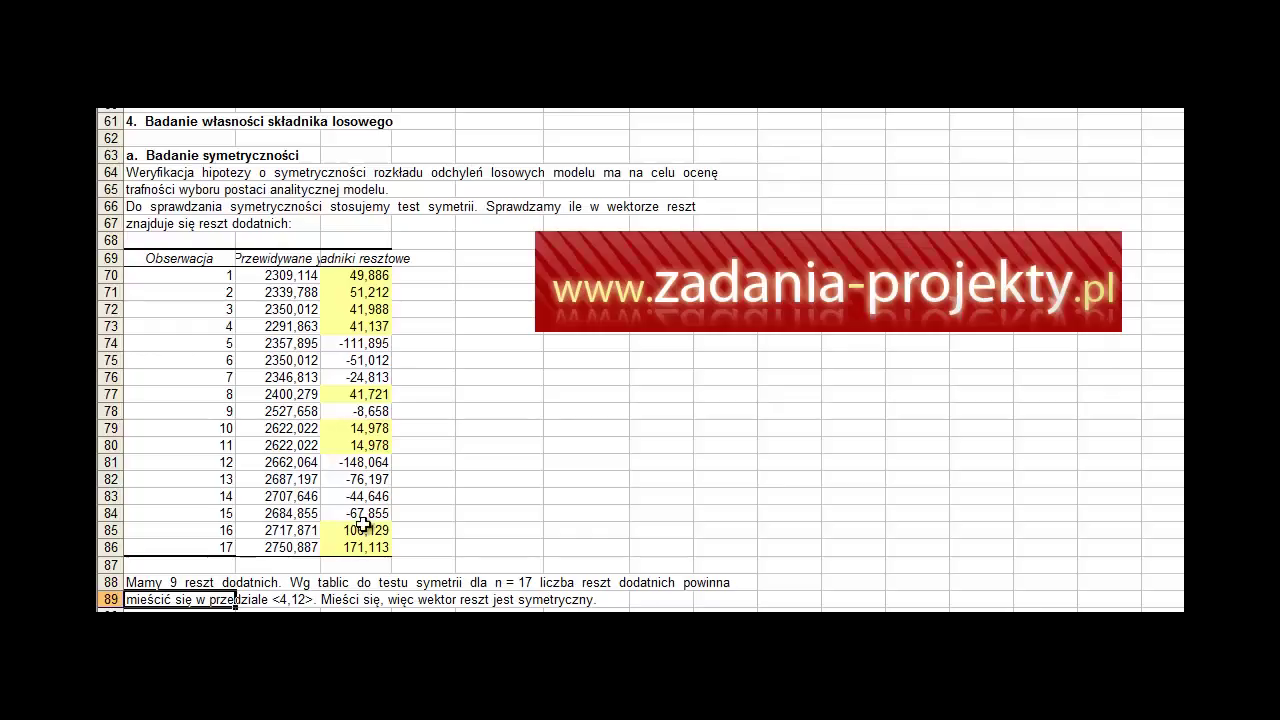
Return to the spreadsheet and check the residuals against the symmetry test conclusion in rows 88–89
left_click_drag(366, 534, 477, 408)
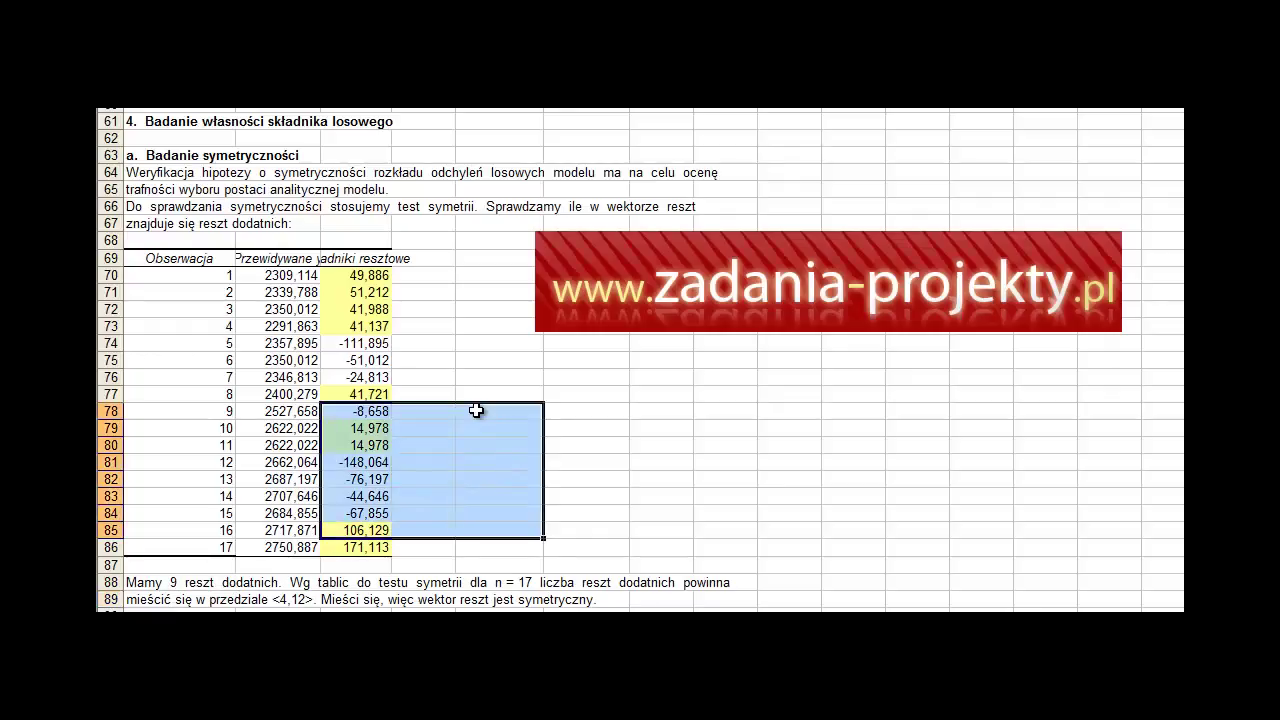
left_click(284, 445)
left_click(155, 600)
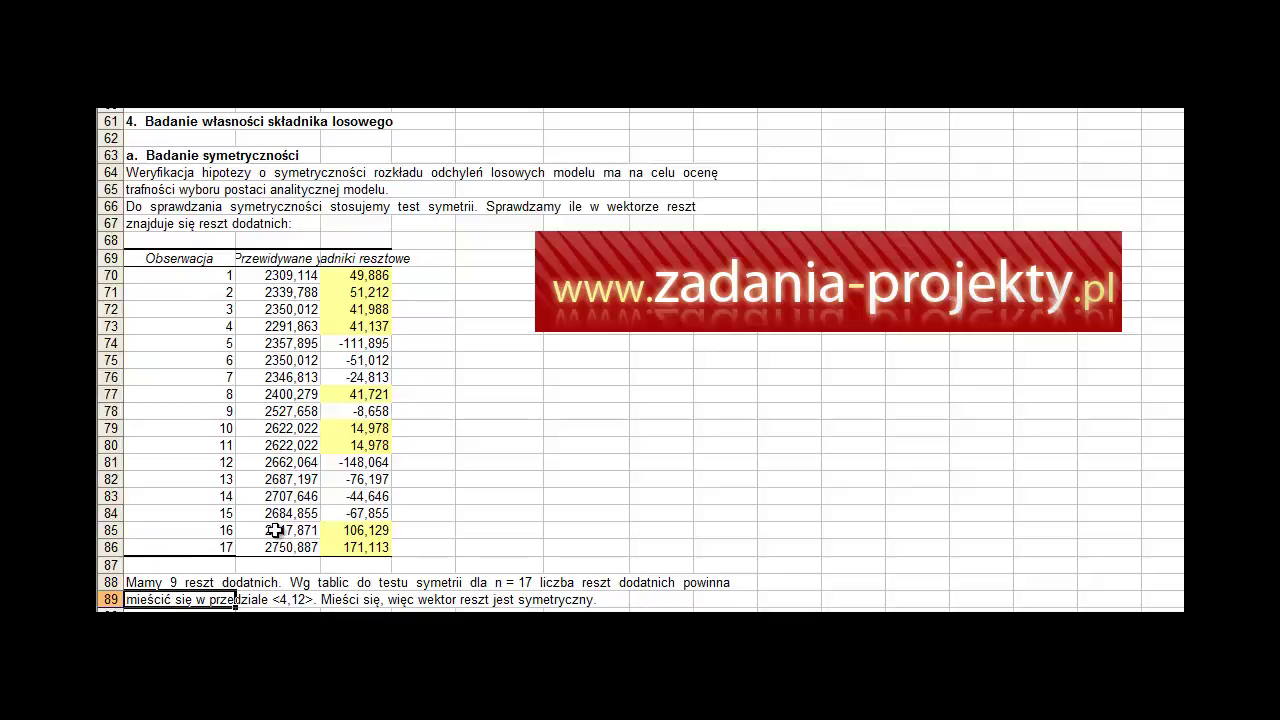
left_click(180, 582)
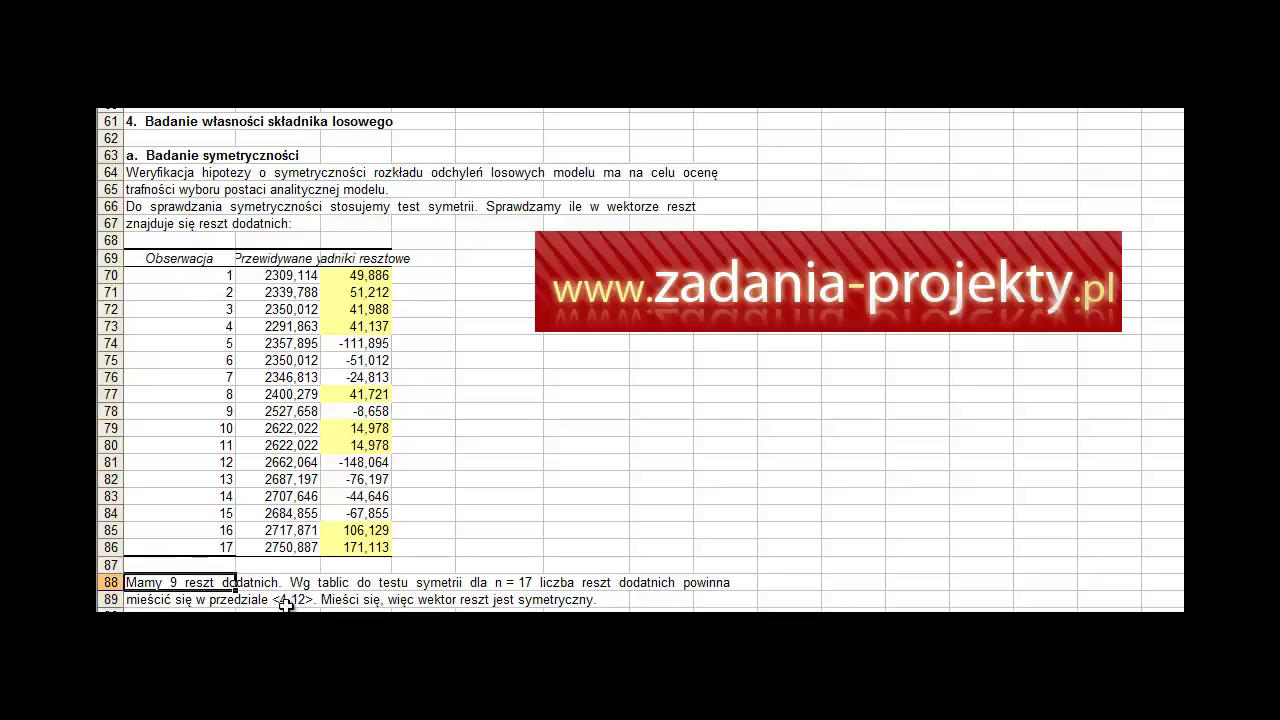